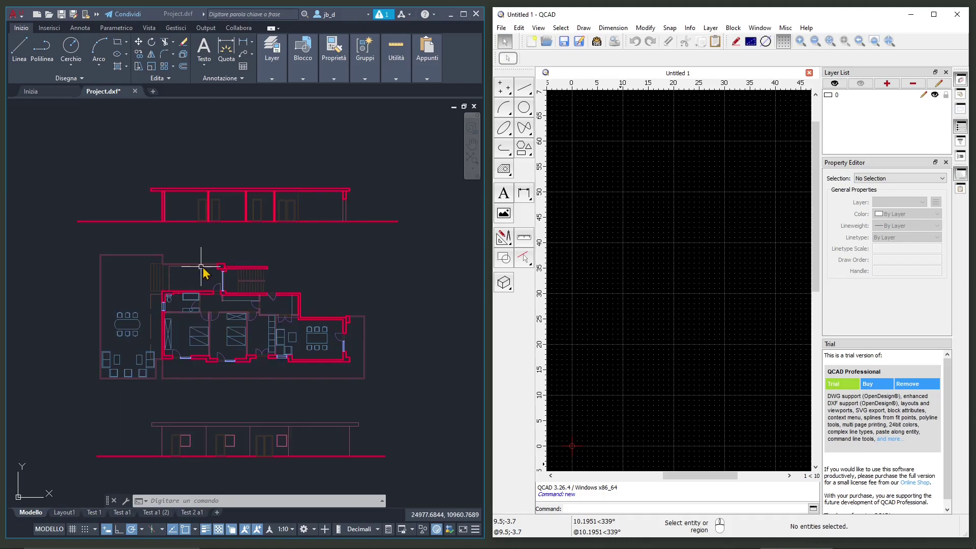
Shift the AutoCAD floor plan view upward and briefly check QCAD's drawing commands list
middle_click_drag(217, 244, 231, 193)
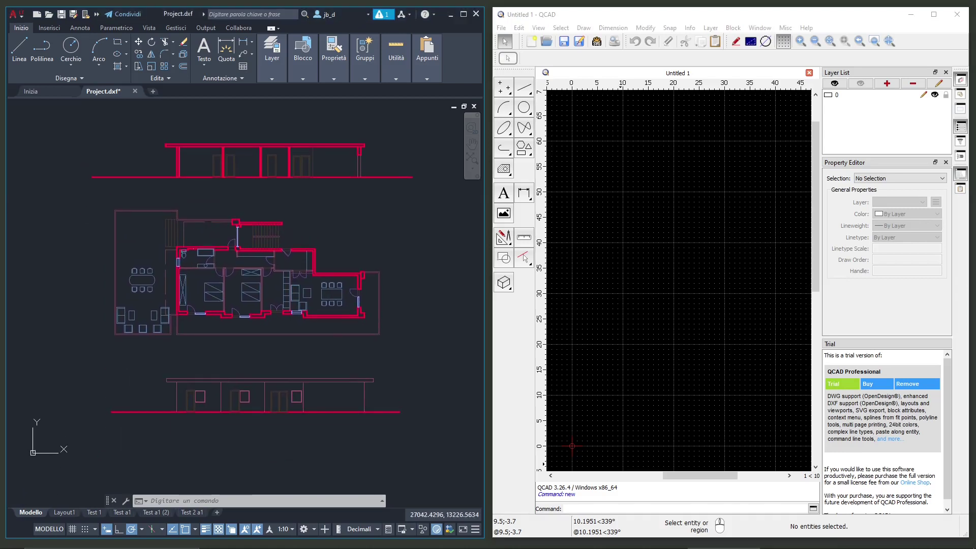
left_click(583, 28)
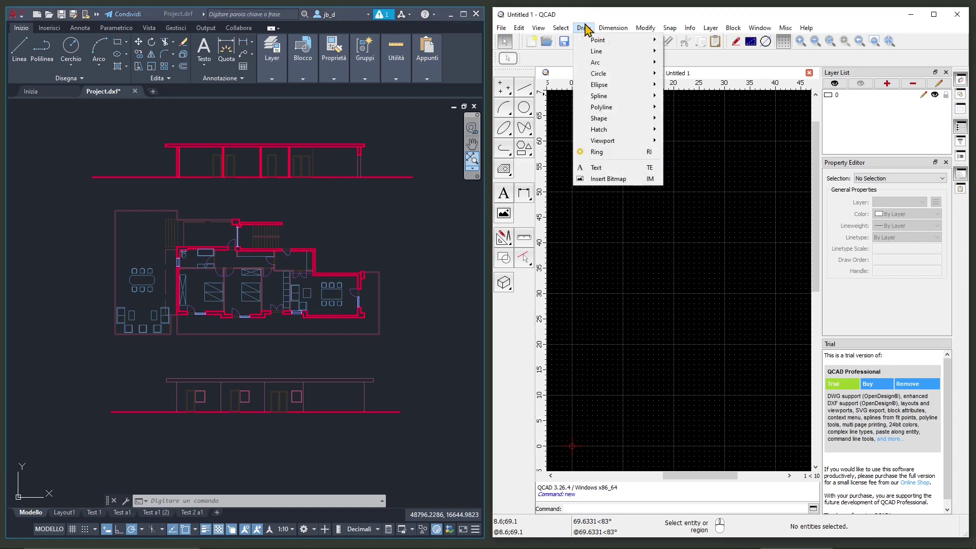
left_click(588, 16)
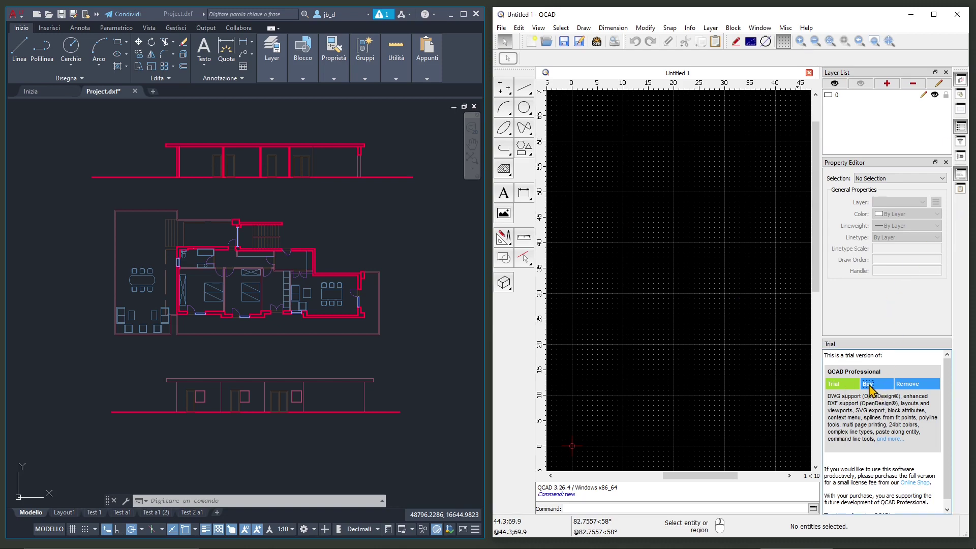
Open the QCAD Professional shop page in Chrome and show its prices in euros
left_click(868, 386)
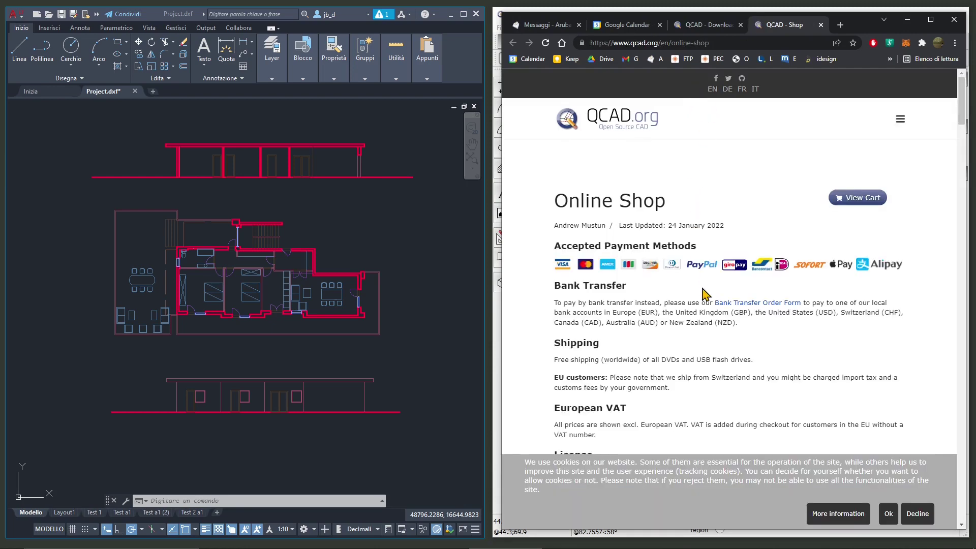
scroll(760, 343, "down", 3)
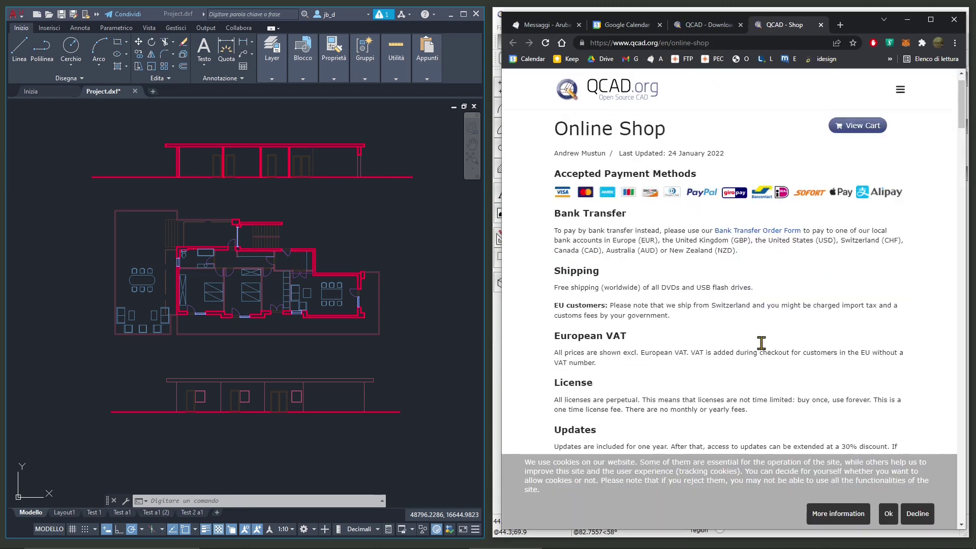
scroll(594, 248, "up", 3)
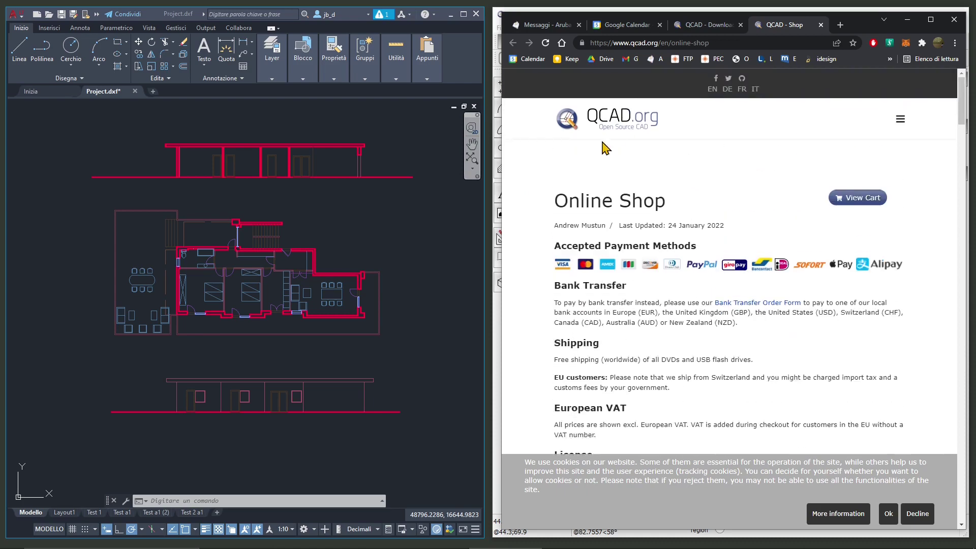
scroll(624, 358, "down", 10)
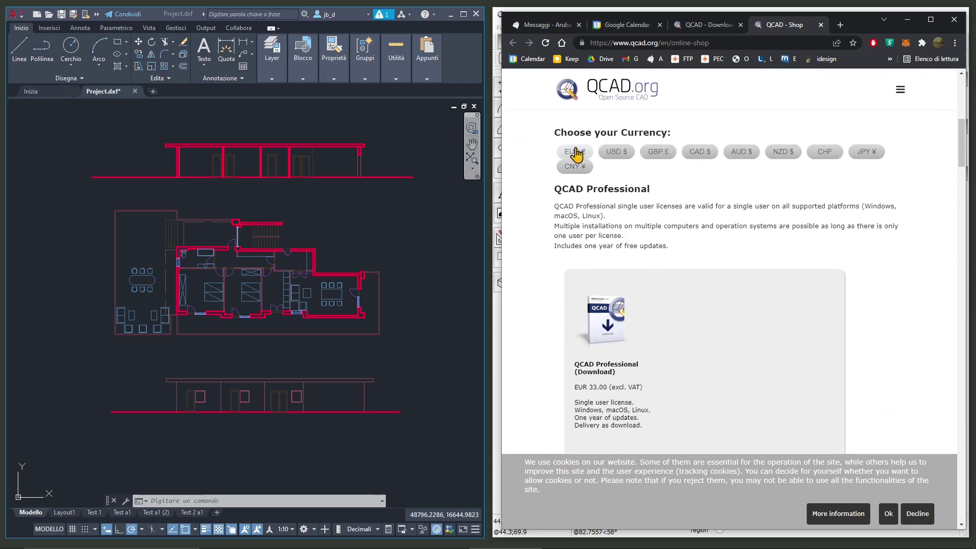
left_click(575, 151)
scroll(697, 247, "down", 5)
scroll(695, 244, "down", 5)
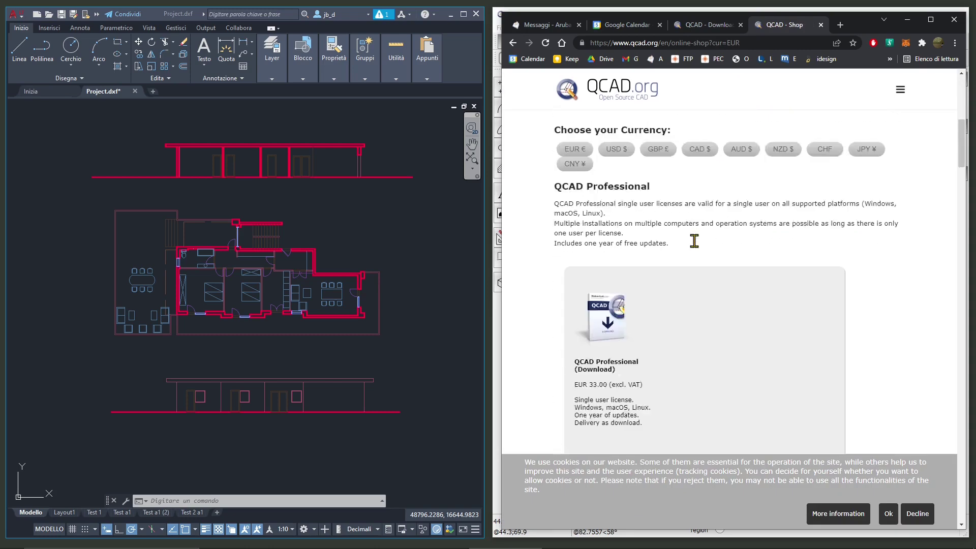
key("alt+Tab")
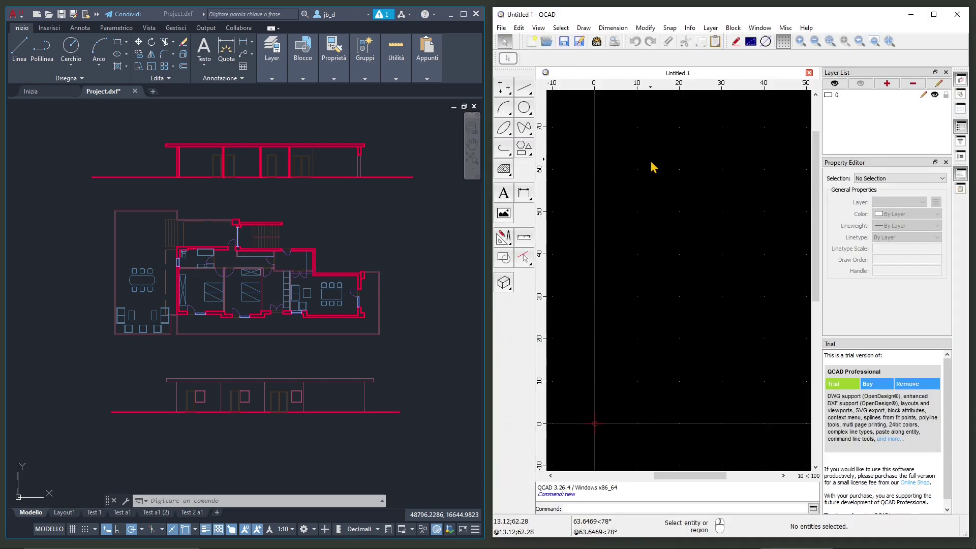
Zoom into the AutoCAD floor plan and pan the empty QCAD canvas
left_click(40, 168)
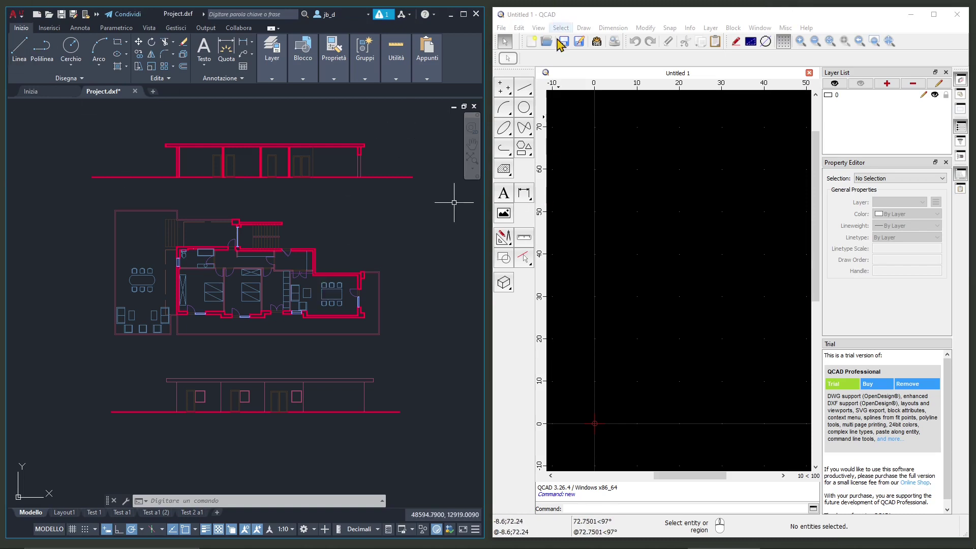
scroll(690, 300, "down", 7)
left_click(710, 296)
middle_click_drag(711, 296, 645, 318)
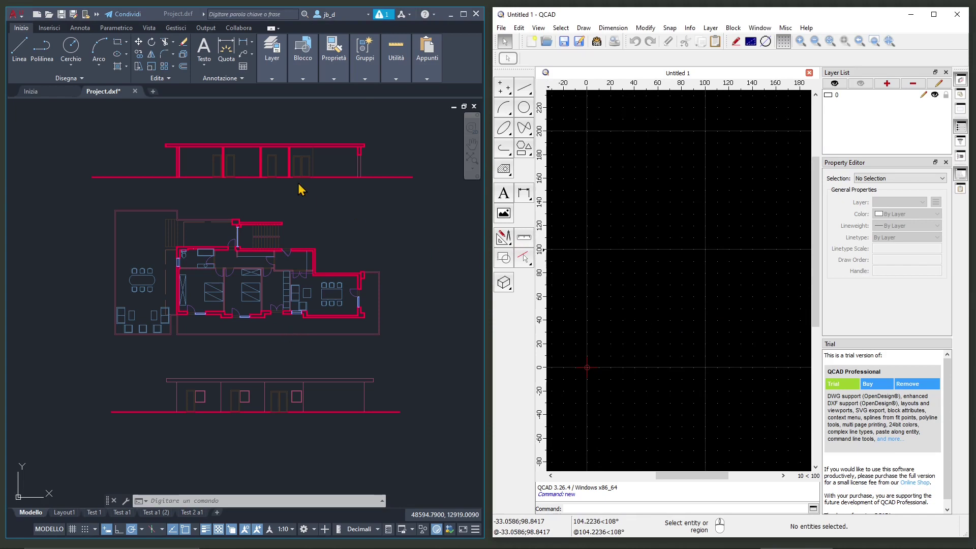
scroll(222, 250, "up", 2)
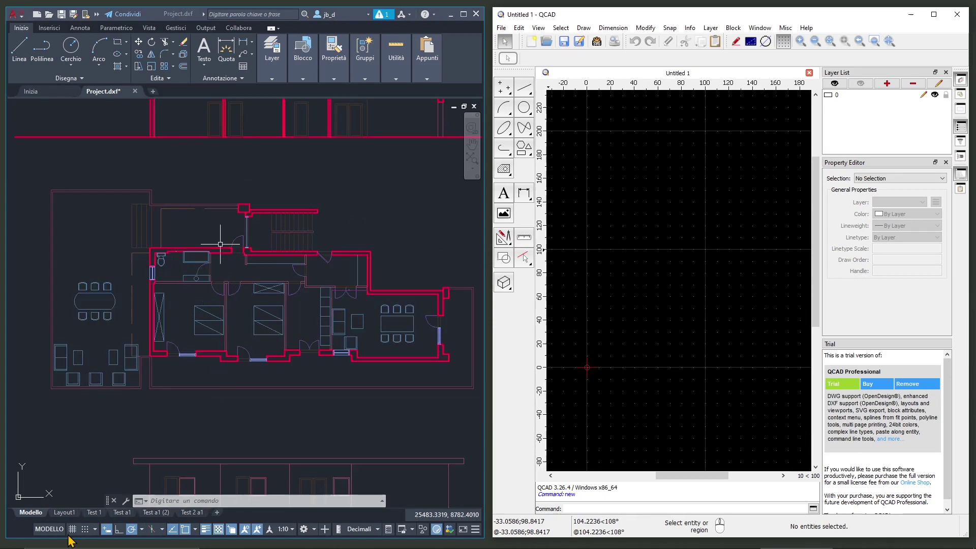
Turn on the AutoCAD drawing grid and adjust both plan views
left_click(102, 486)
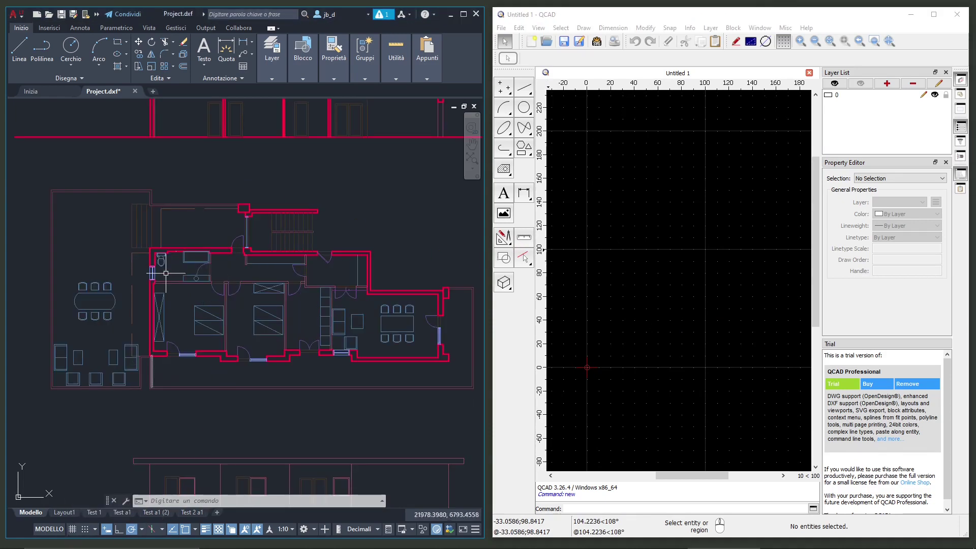
left_click(73, 528)
mouse_move(218, 285)
middle_mouse_down()
mouse_move(224, 255)
mouse_move(245, 282)
middle_mouse_up()
scroll(621, 303, "down", 3)
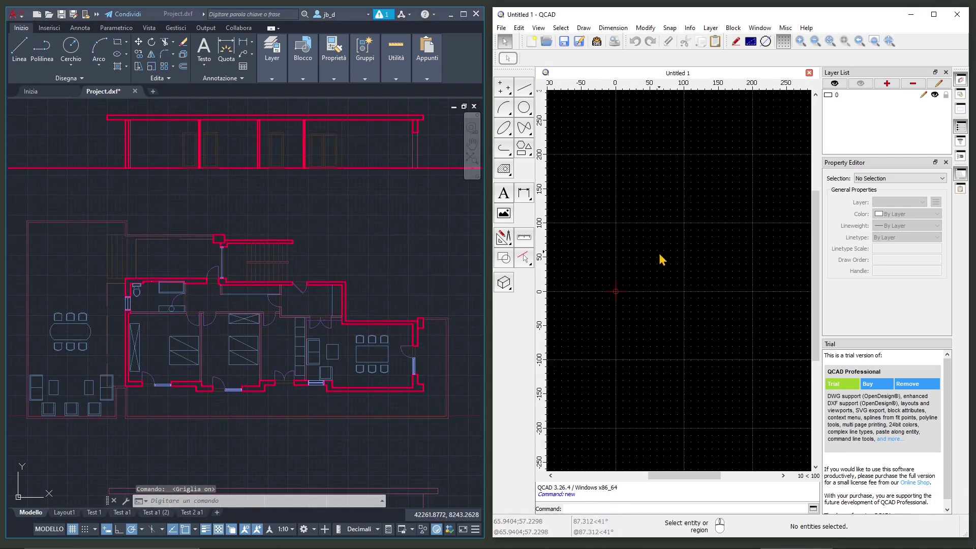
middle_click_drag(616, 289, 628, 298)
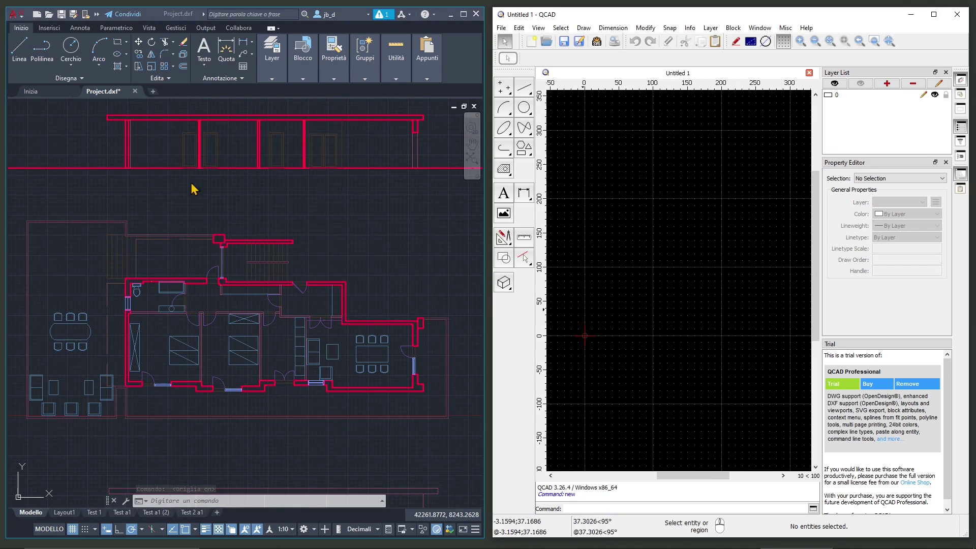
Bring up AutoCAD's application menu listing recent documents headed by Project.dxf
left_click(97, 92)
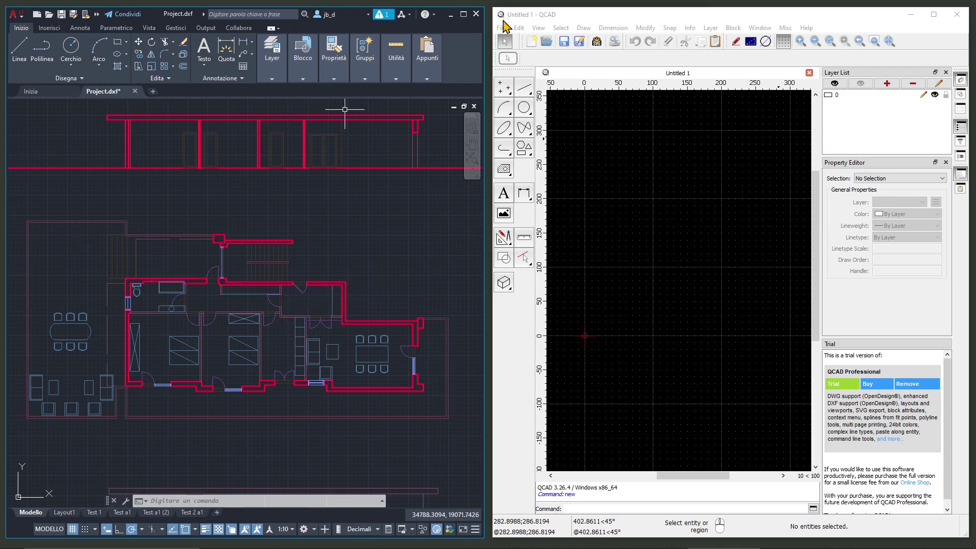
left_click(591, 18)
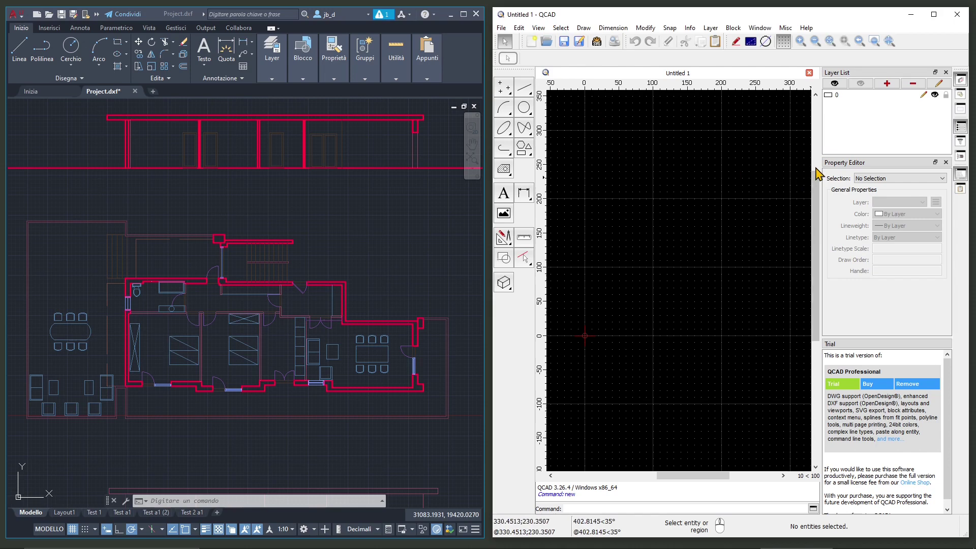
left_click(15, 24)
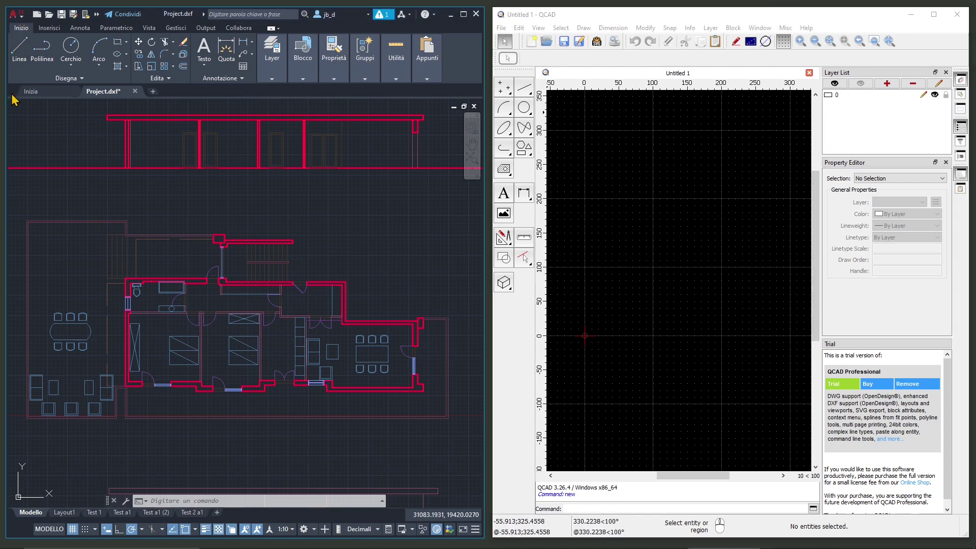
left_click(17, 14)
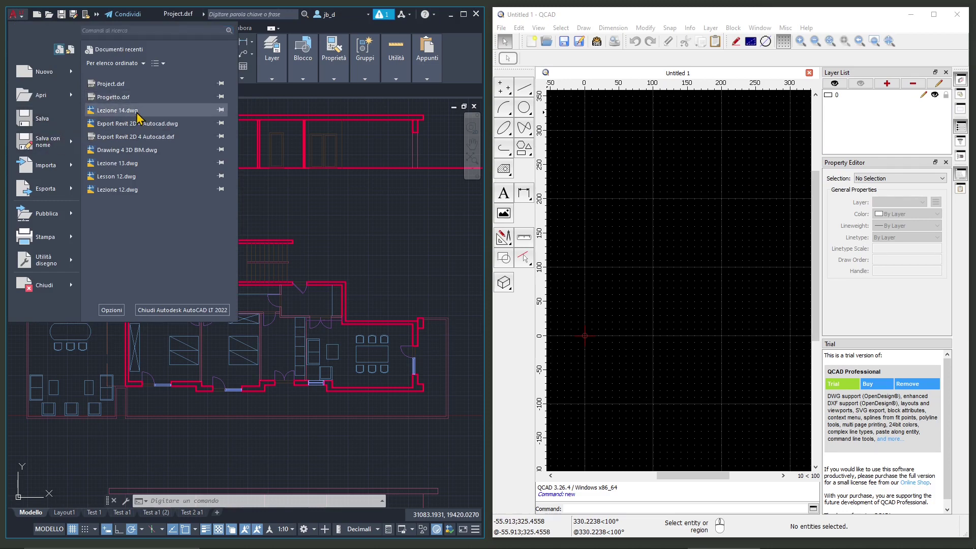
Review Save As settings for Project as AutoCAD LT 2018 DXF, then cancel without saving
left_click(69, 147)
scroll(273, 309, "down", 5)
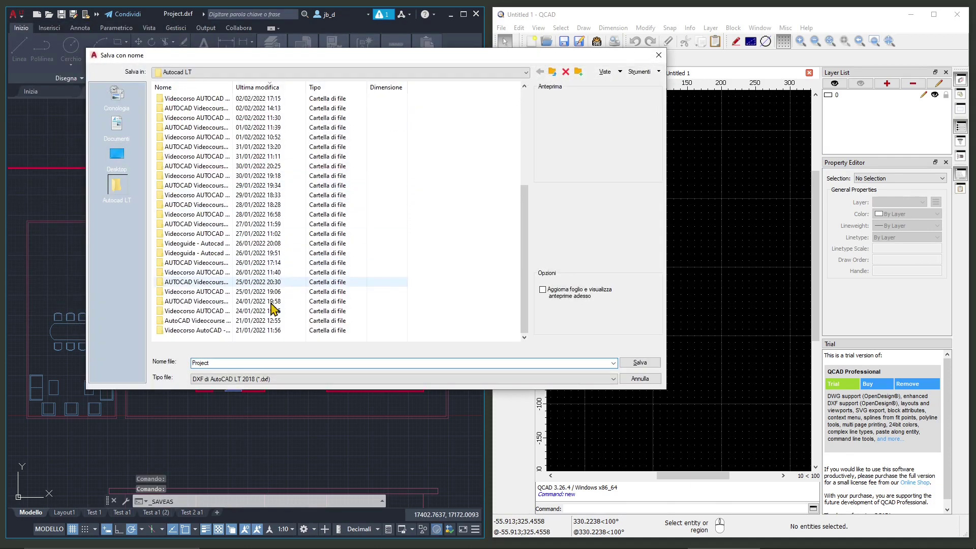
double_click(208, 363)
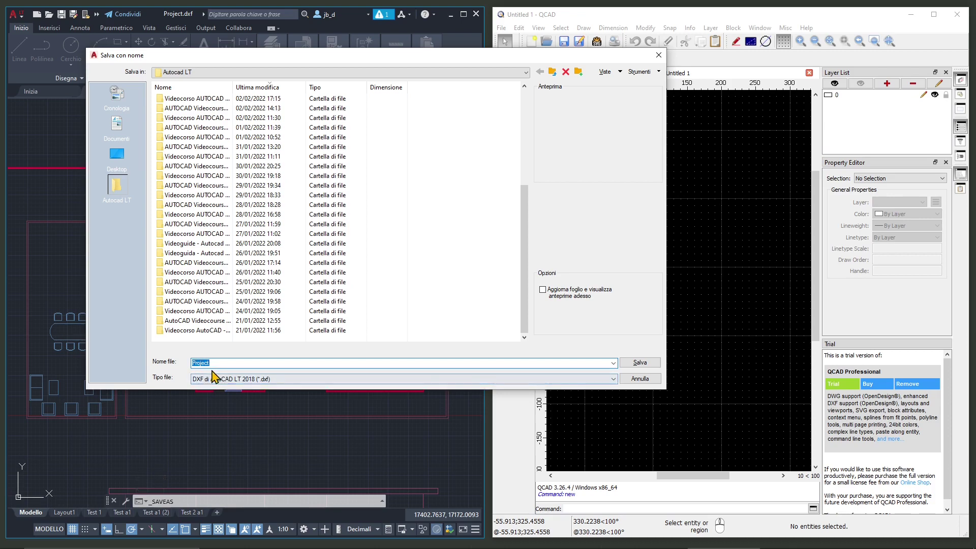
left_click(213, 363)
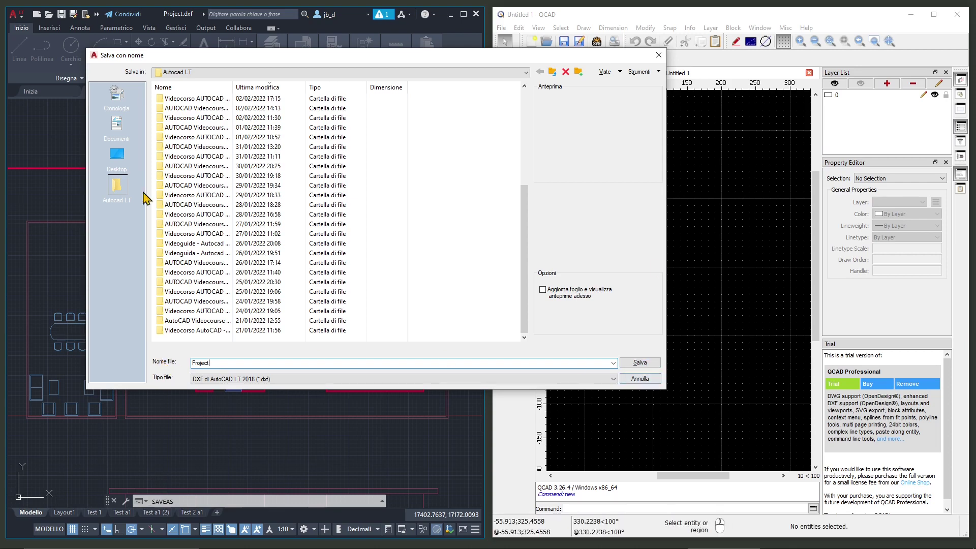
left_click_drag(669, 323, 448, 323)
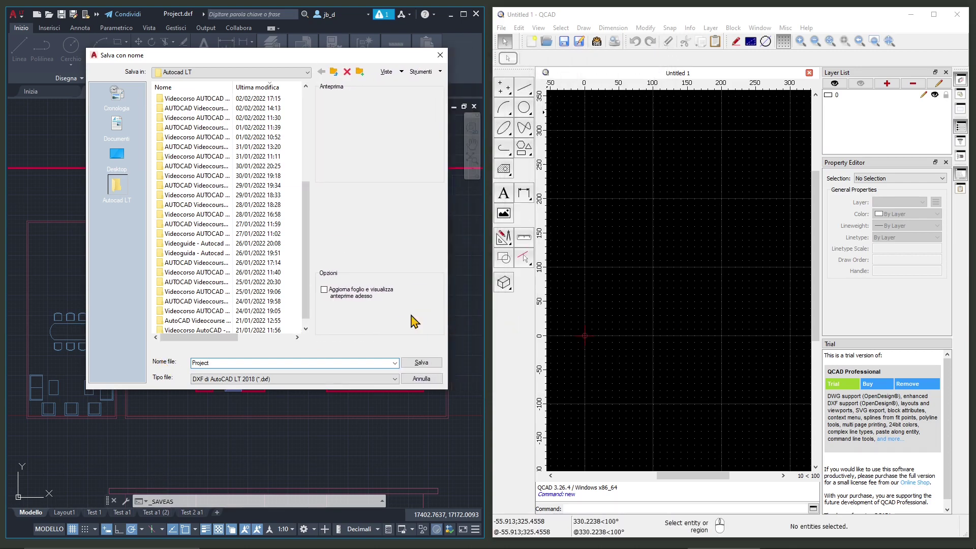
left_click(404, 380)
mouse_move(259, 264)
middle_mouse_down()
mouse_move(273, 273)
mouse_move(246, 307)
mouse_move(250, 272)
middle_mouse_up()
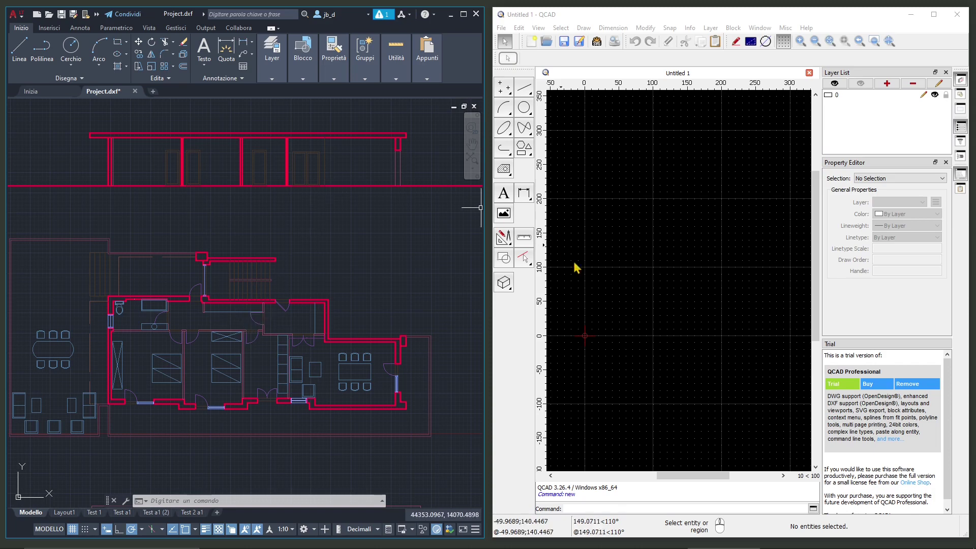
In QCAD's Open Drawing dialog, filter to DXF and select Project in the Autocad LT folder
left_click(501, 28)
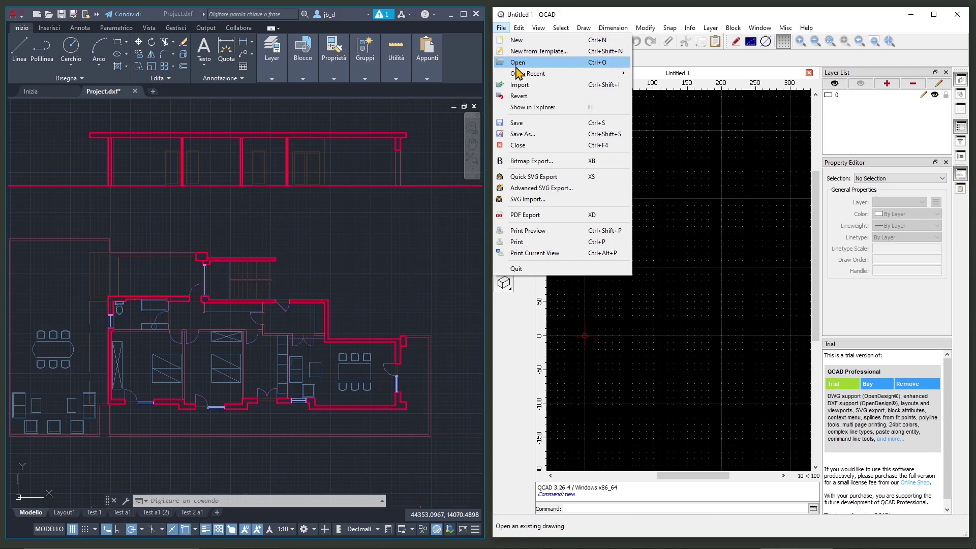
left_click(517, 66)
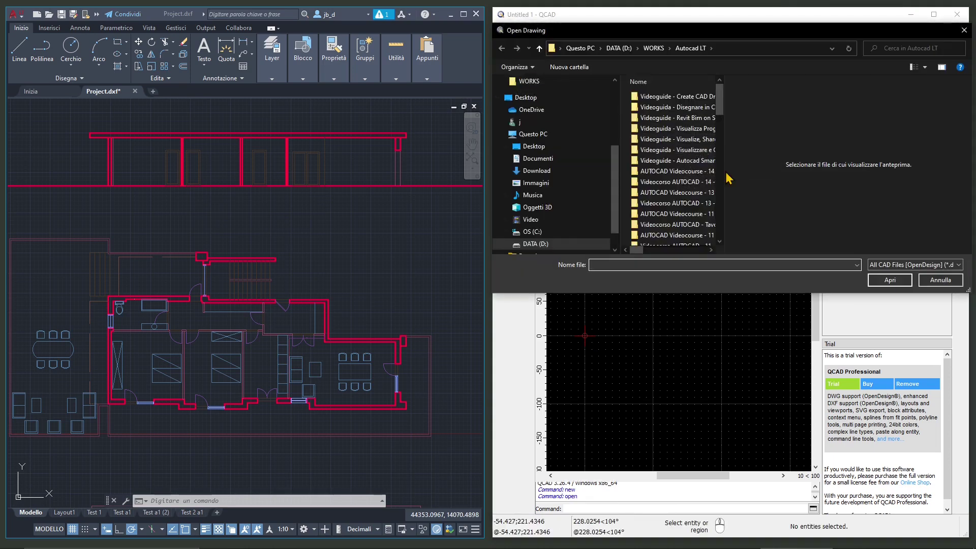
left_click_drag(718, 99, 718, 198)
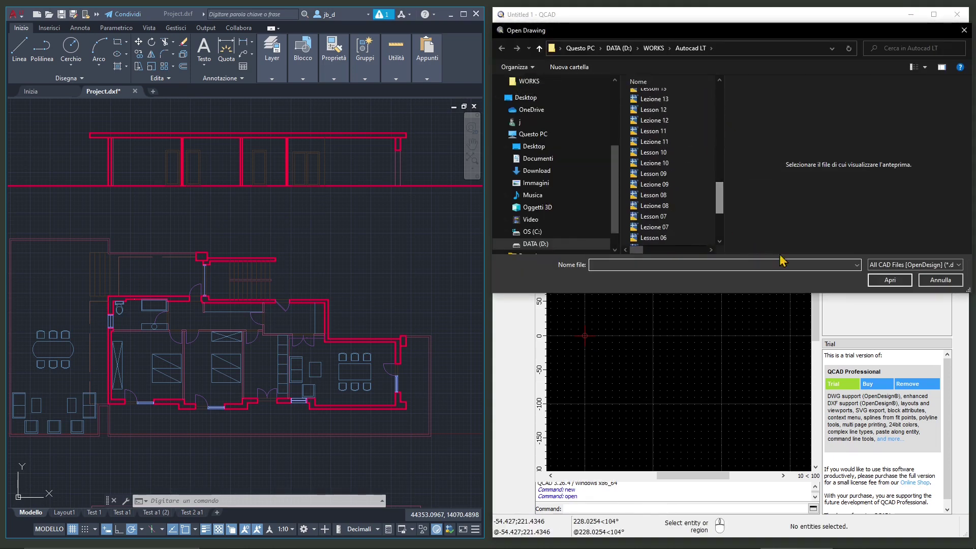
left_click(892, 265)
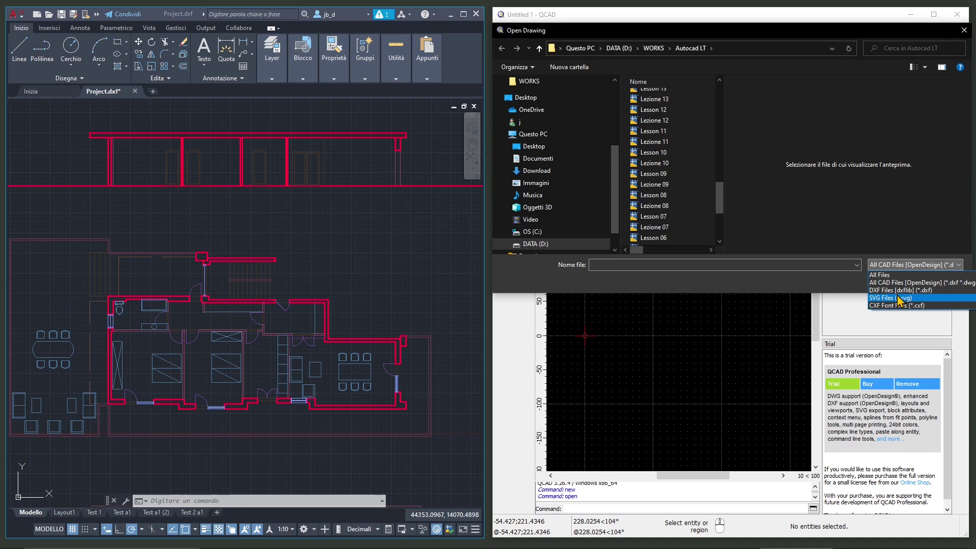
left_click(901, 290)
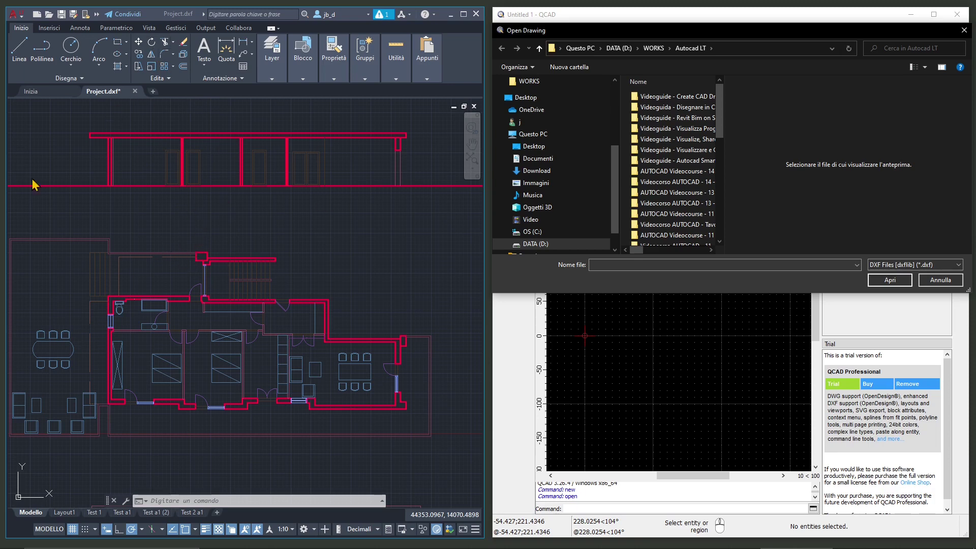
left_click_drag(721, 111, 721, 219)
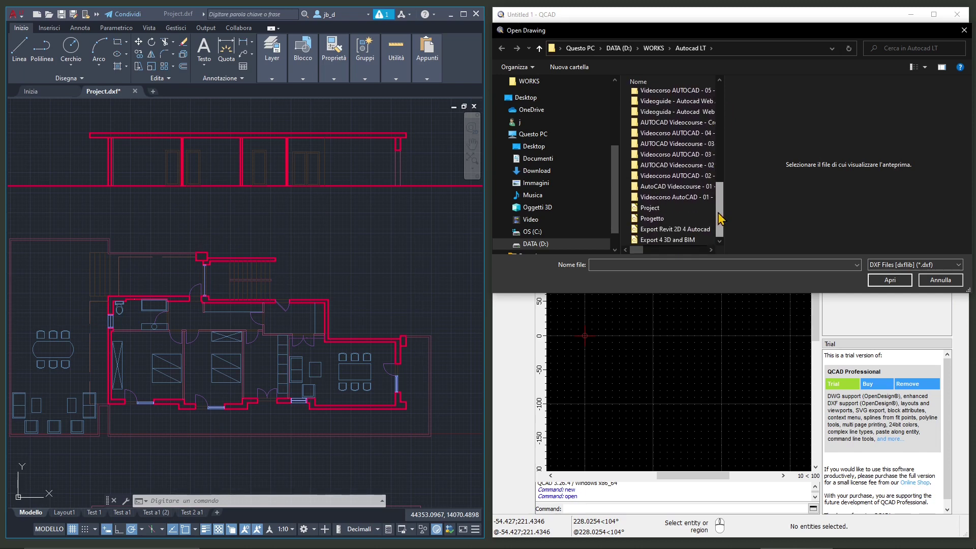
left_click(649, 210)
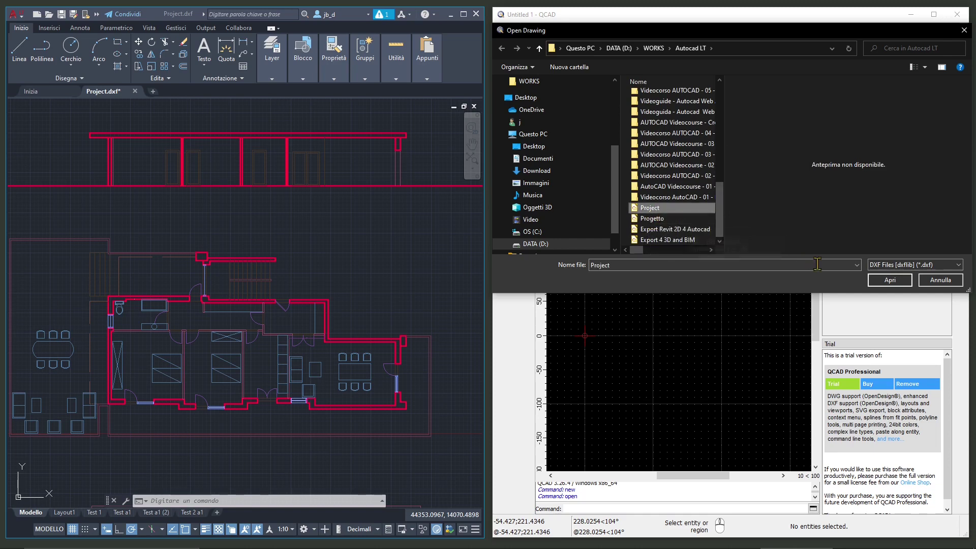
Open Project.dxf in QCAD, enlarge its Layer List, and open AutoCAD's Layer Properties Manager
left_click(890, 280)
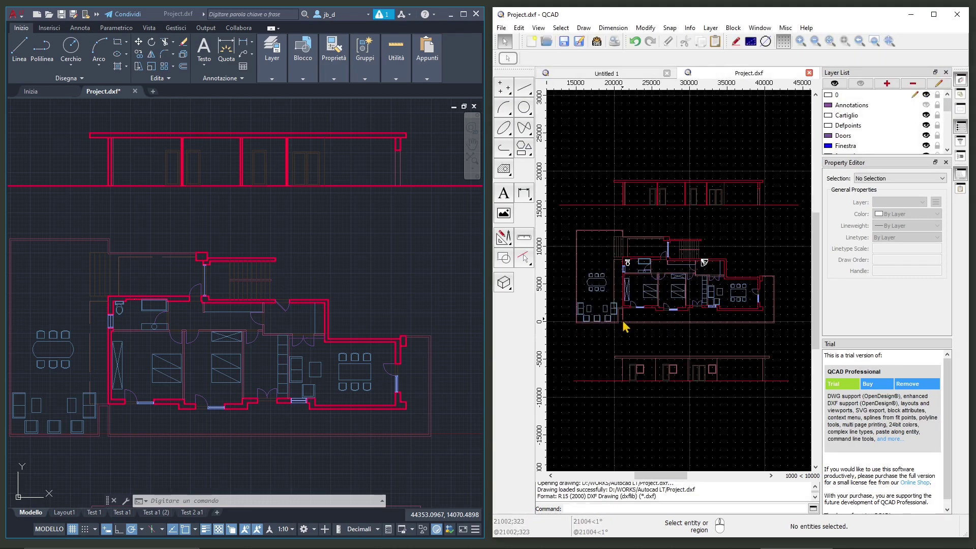
middle_click_drag(623, 321, 637, 320)
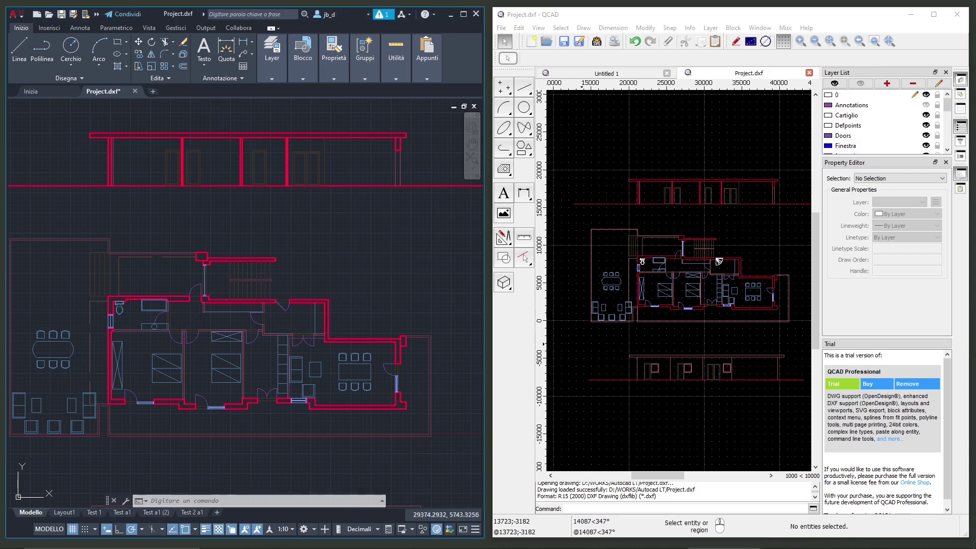
middle_click_drag(225, 338, 228, 323)
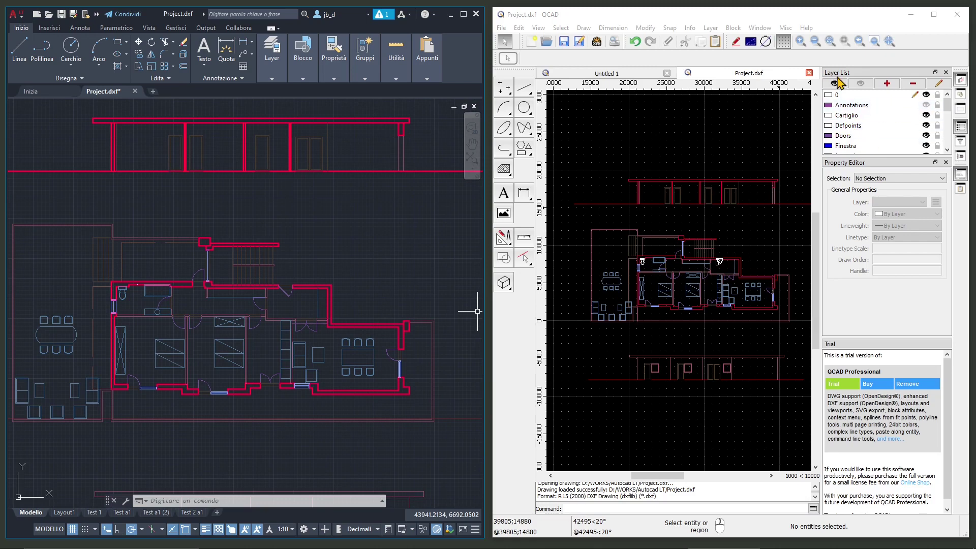
left_click_drag(837, 156, 838, 248)
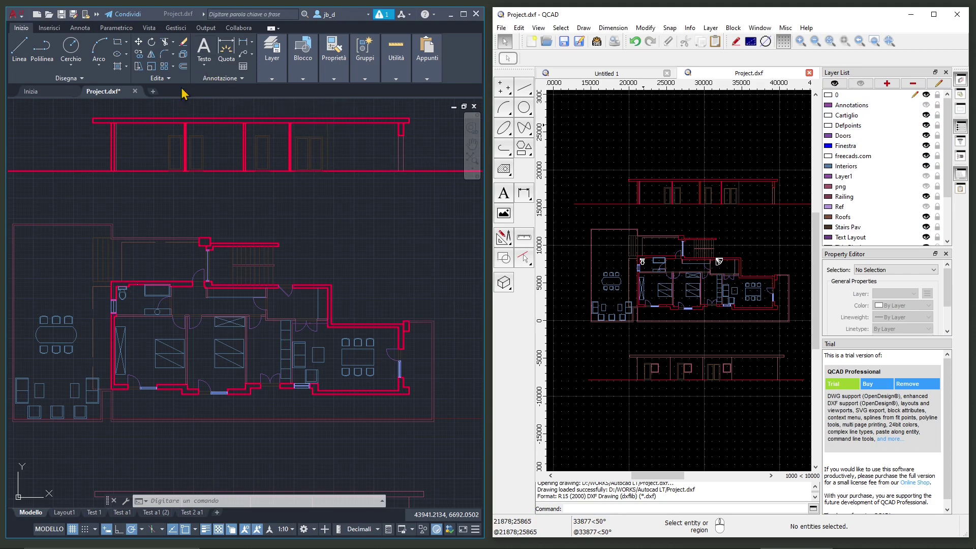
left_click(281, 80)
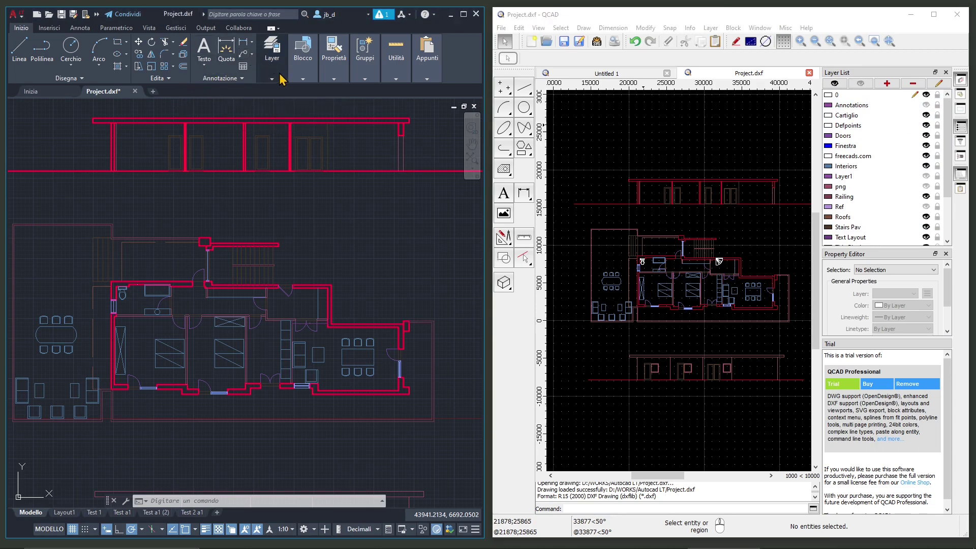
left_click(278, 80)
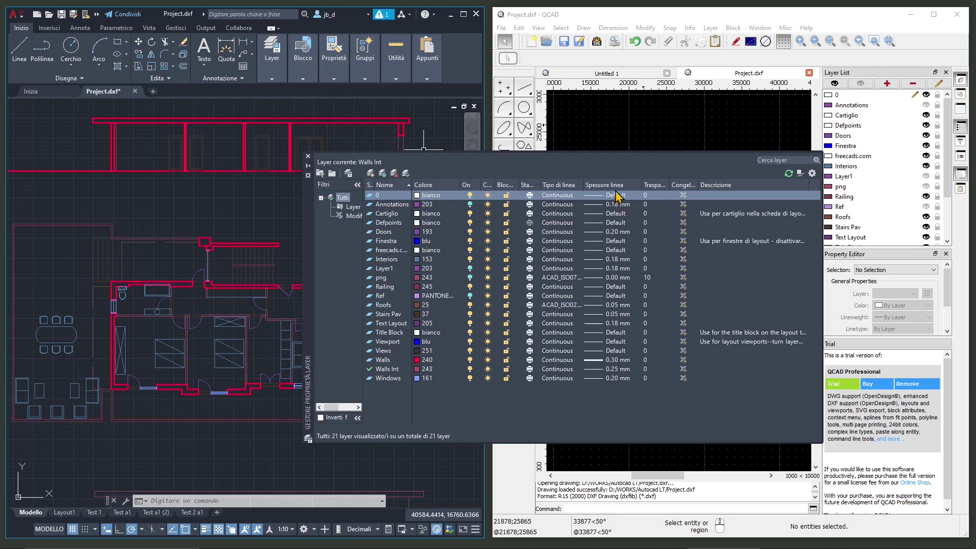
Close AutoCAD's Layer Properties Manager and re-centre both Project.dxf floor plan views
left_click(307, 156)
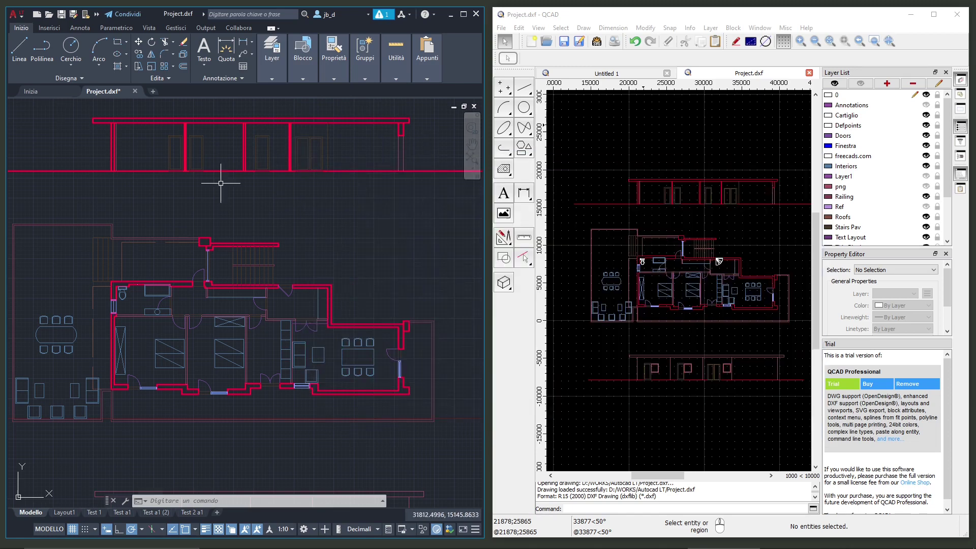
middle_click_drag(227, 206, 222, 222)
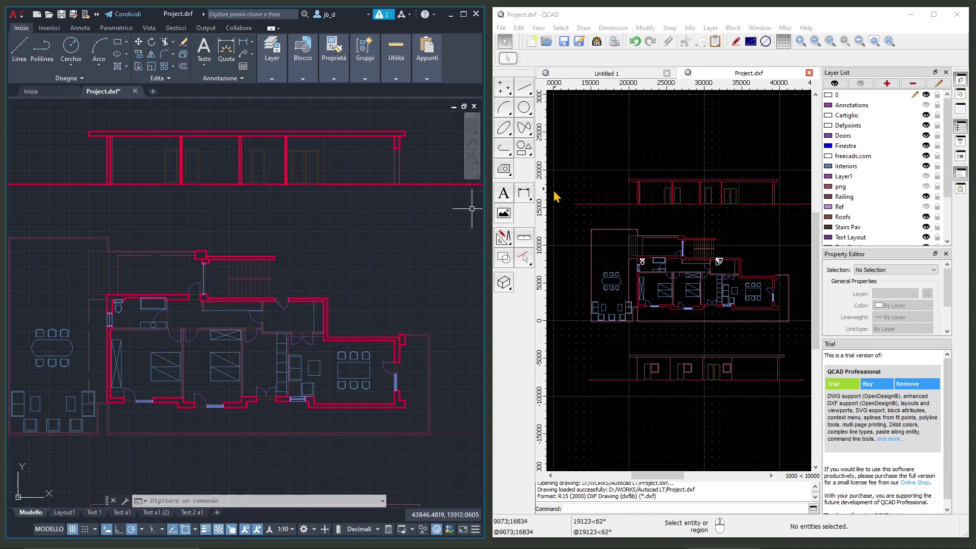
left_click(721, 15)
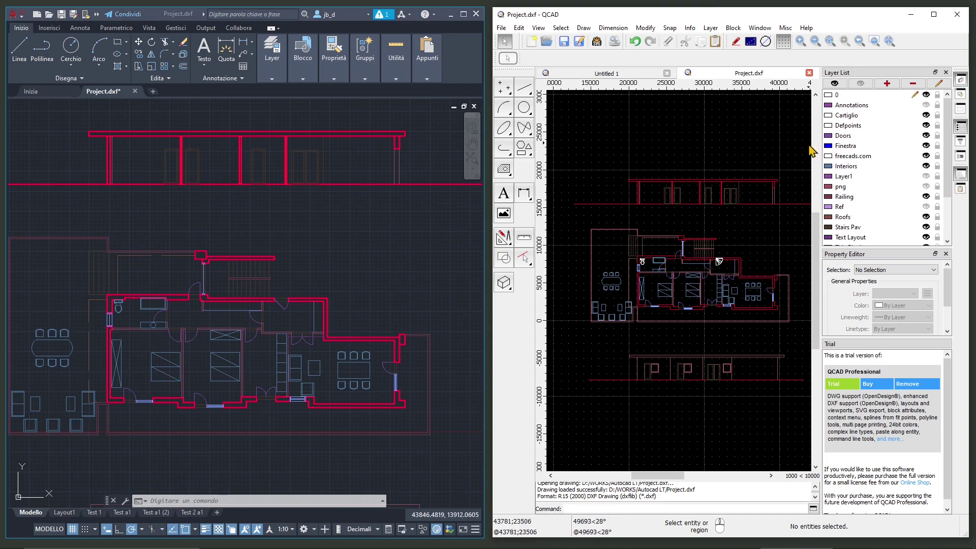
middle_click_drag(654, 273, 649, 268)
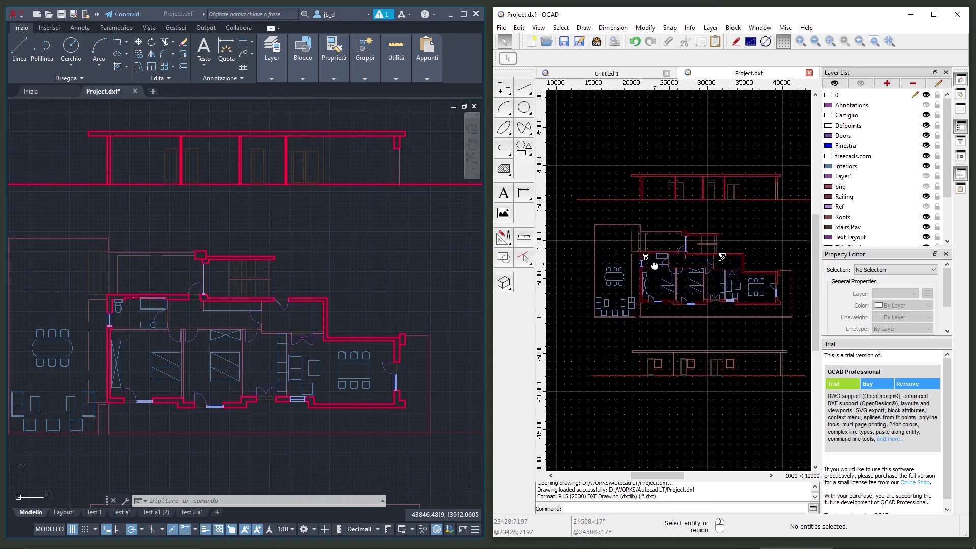
In QCAD, hide layer 0 and show the Ref layer's grey reference image
left_click(925, 95)
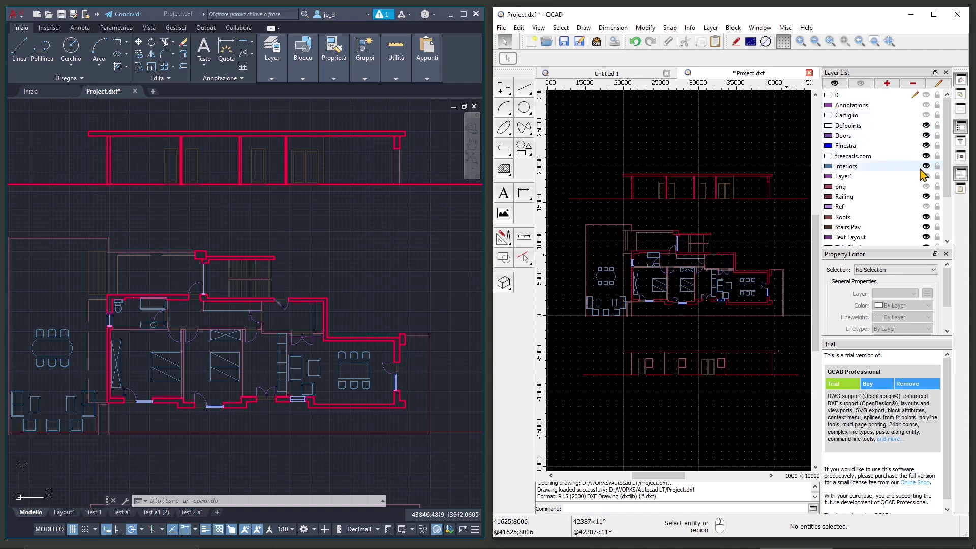
left_click(926, 206)
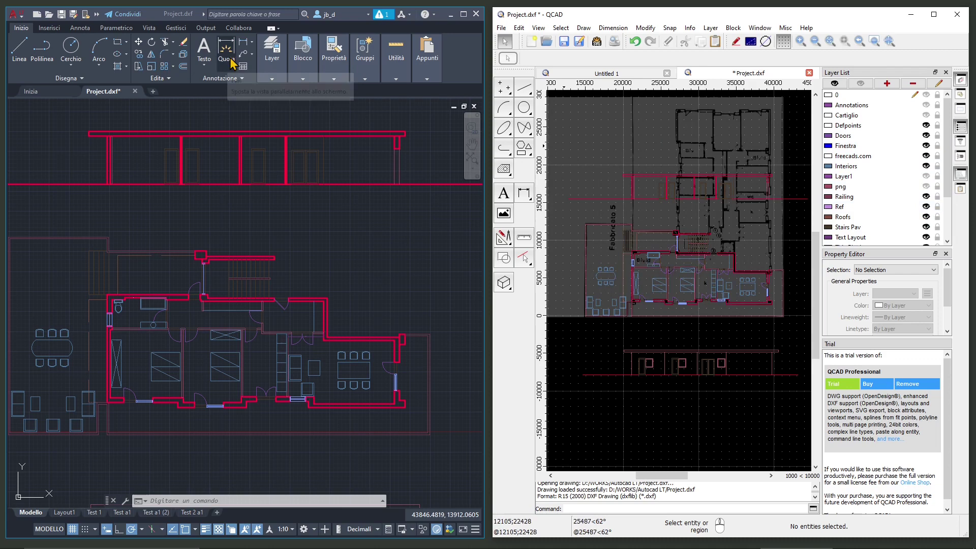
left_click(205, 70)
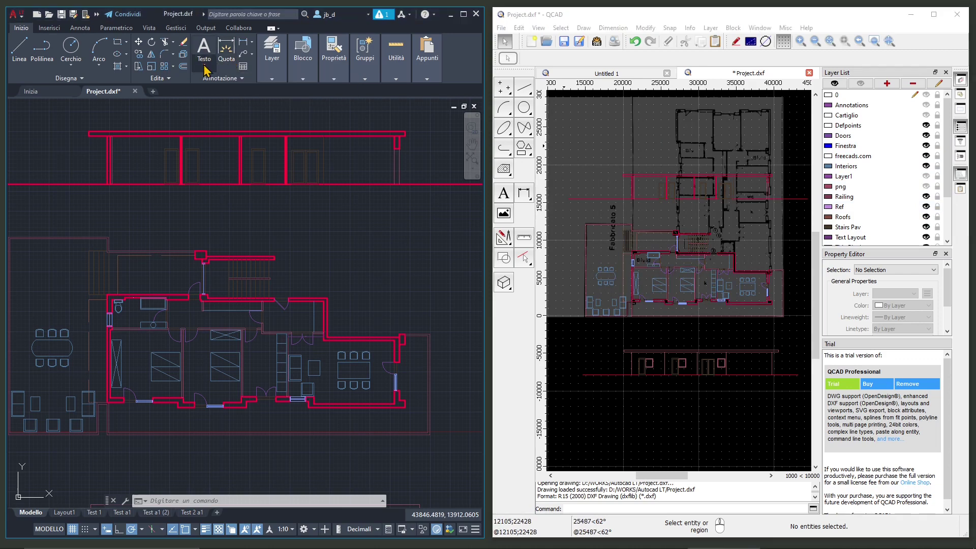
left_click(268, 77)
left_click(338, 90)
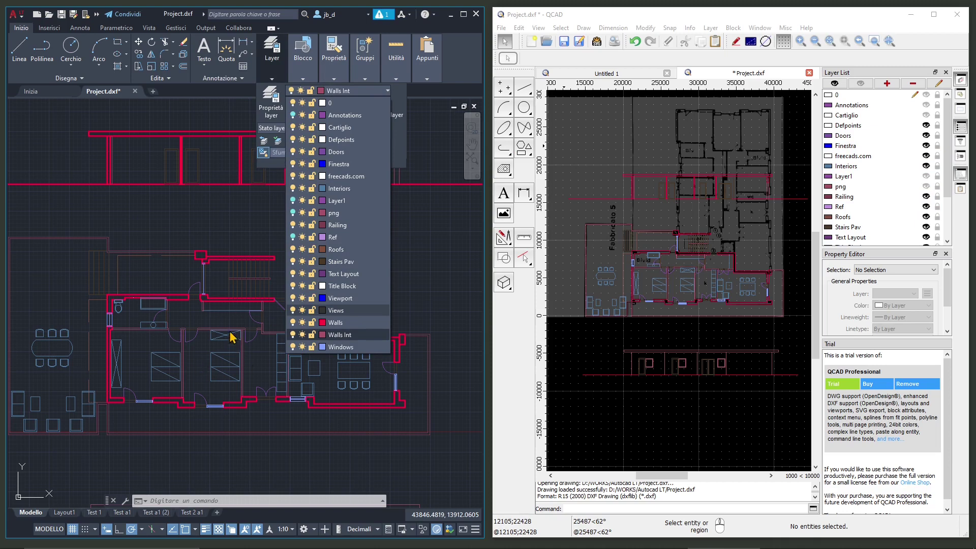
Turn AutoCAD's Ref layer on to view the reference image, then off again
left_click(293, 236)
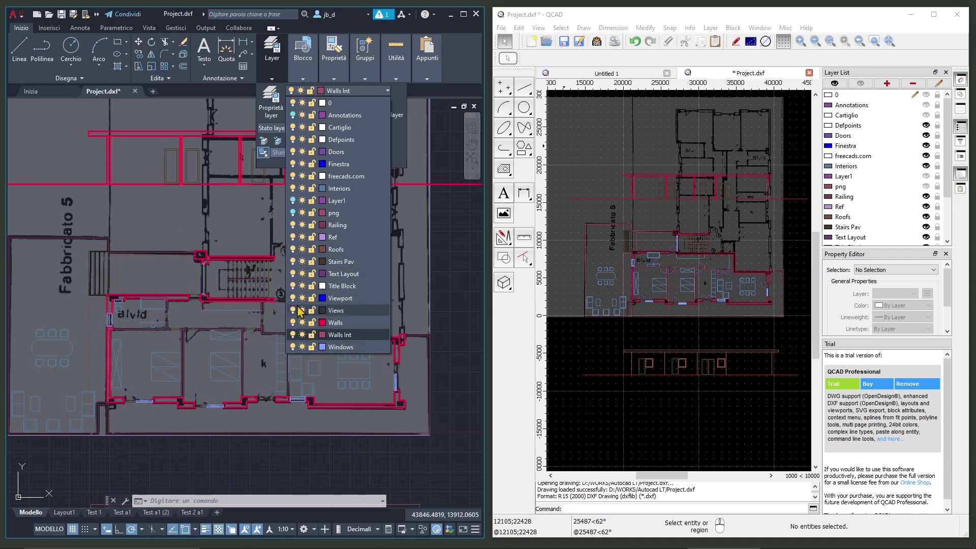
left_click(292, 238)
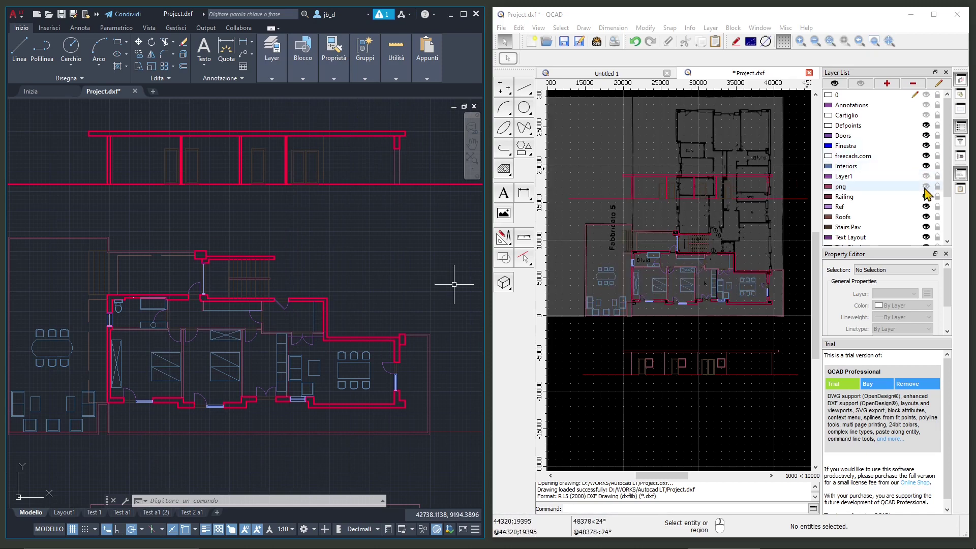
Hide QCAD's Ref layer, zoom the plan, and widen the drawing area slightly
scroll(944, 189, "down", 2)
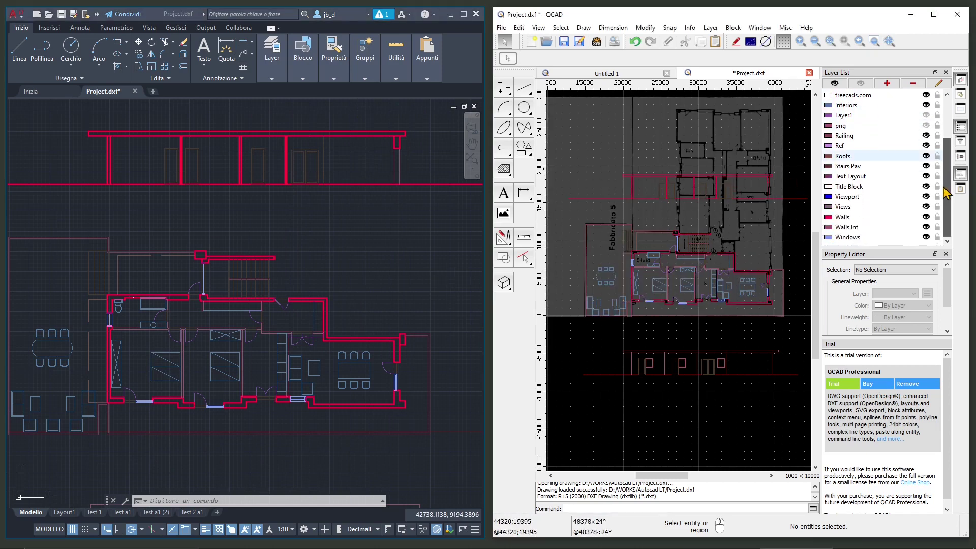
left_click(925, 145)
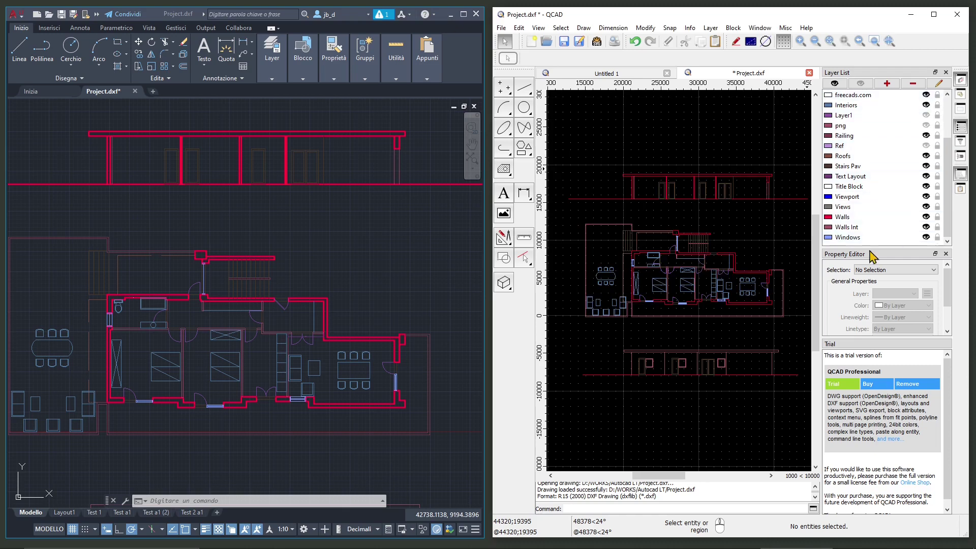
scroll(666, 279, "up", 6)
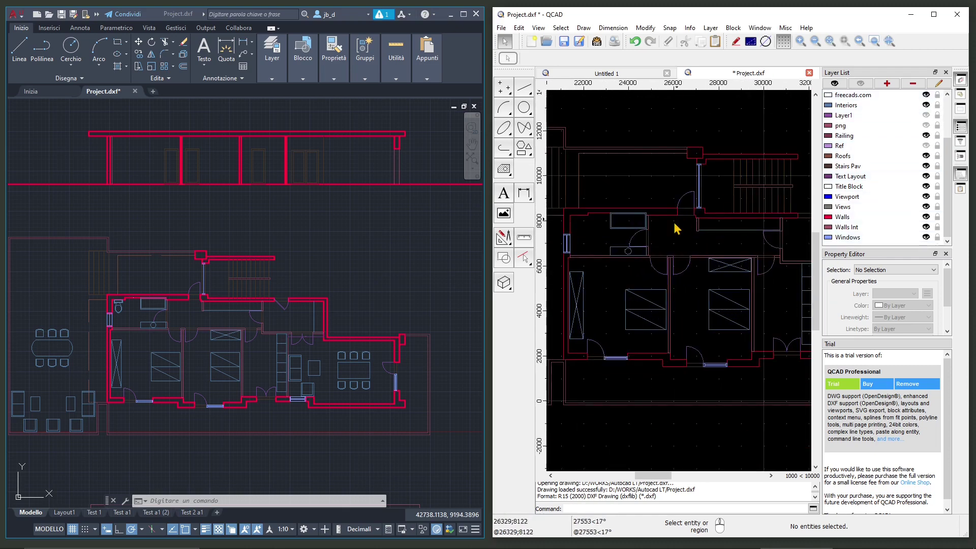
scroll(658, 351, "down", 2)
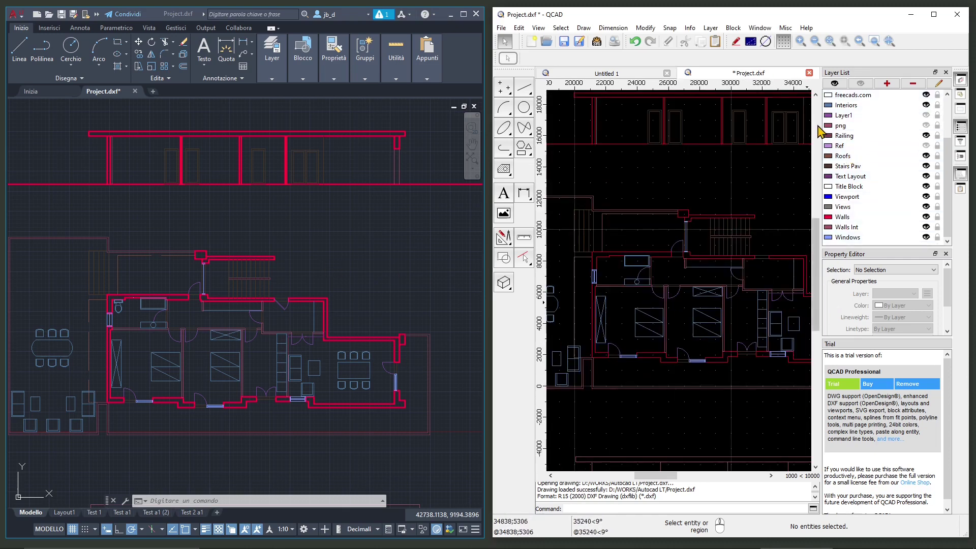
left_click_drag(820, 131, 823, 132)
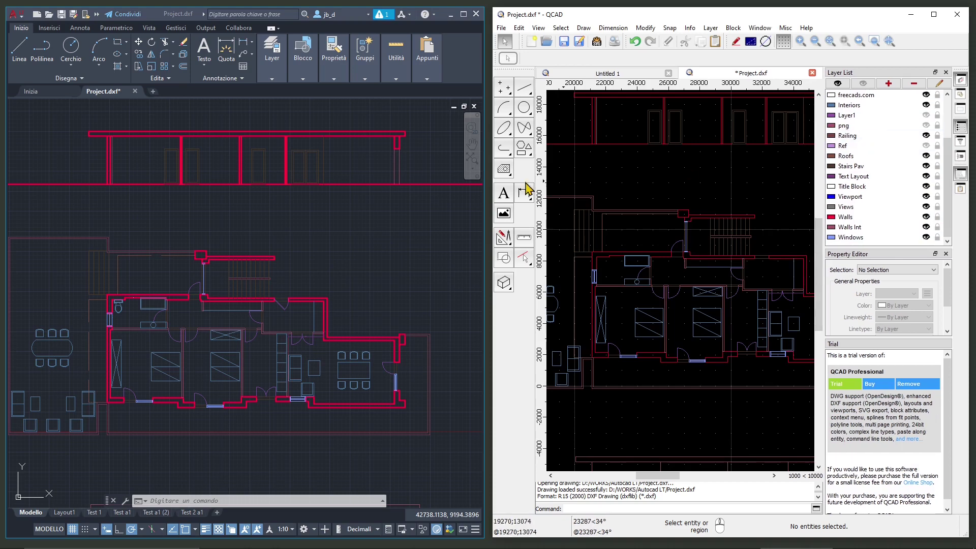
scroll(701, 341, "down", 2)
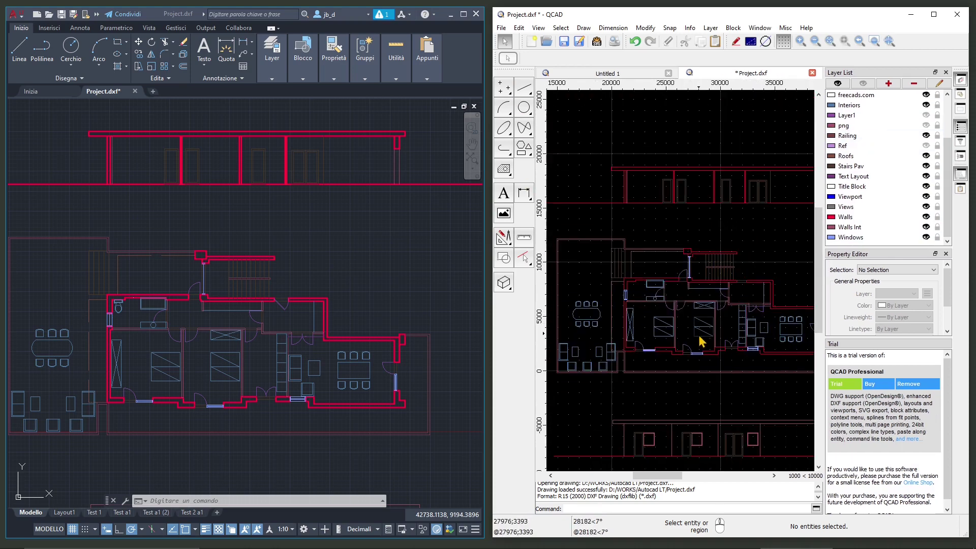
scroll(683, 337, "down", 1)
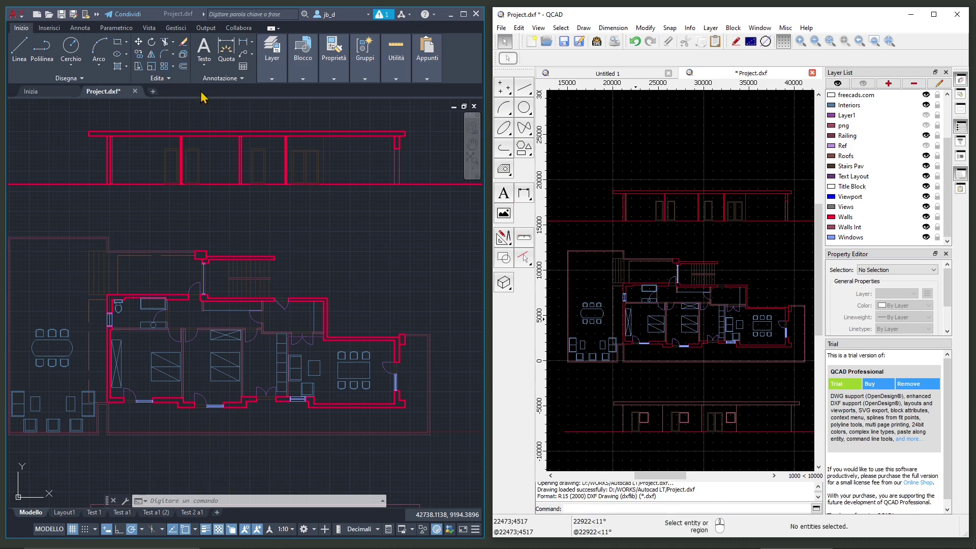
left_click(88, 89)
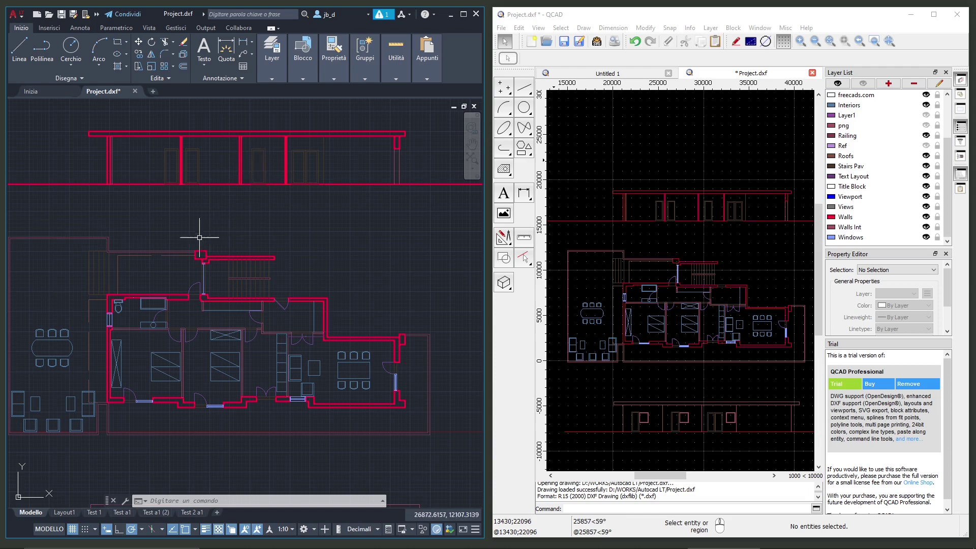
middle_click_drag(224, 234, 218, 239)
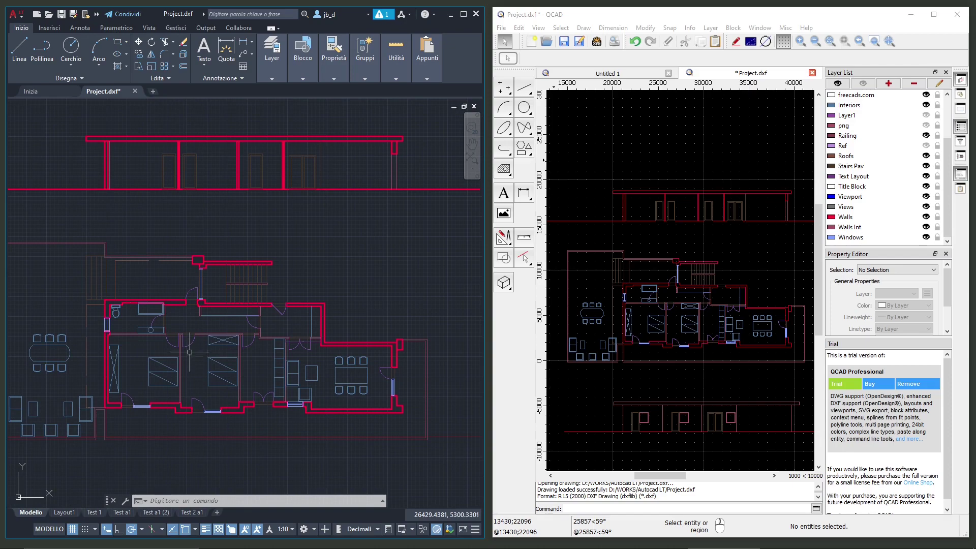
left_click(581, 18)
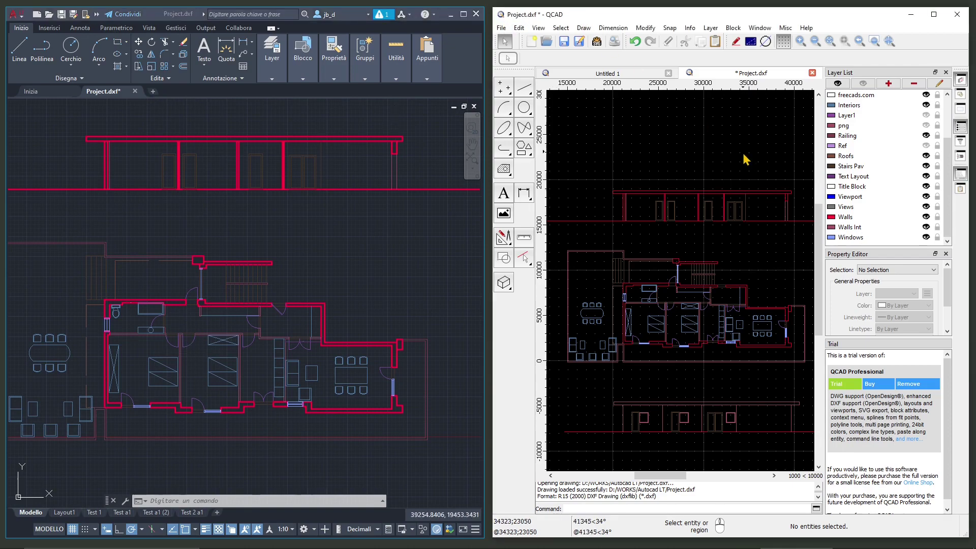
middle_click_drag(688, 310, 669, 264)
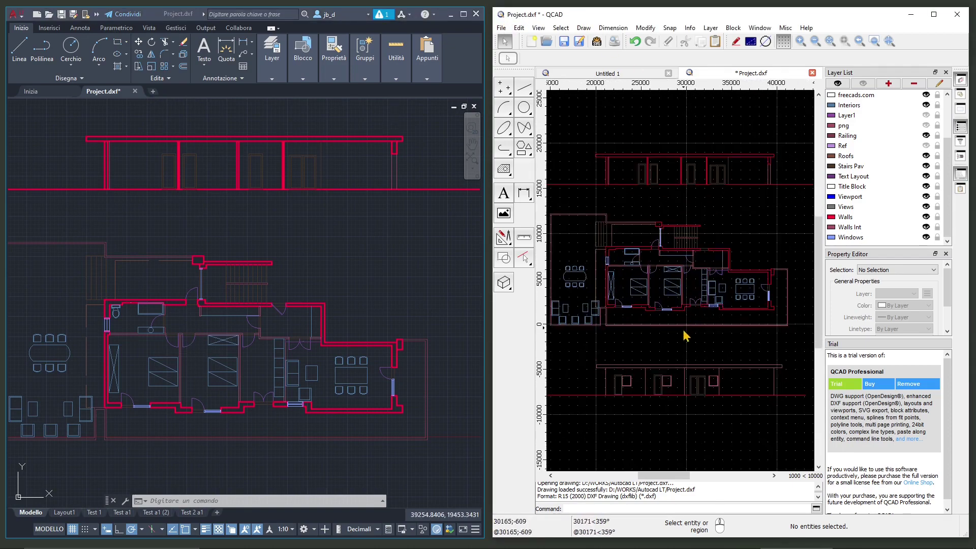
middle_click_drag(684, 335, 718, 311)
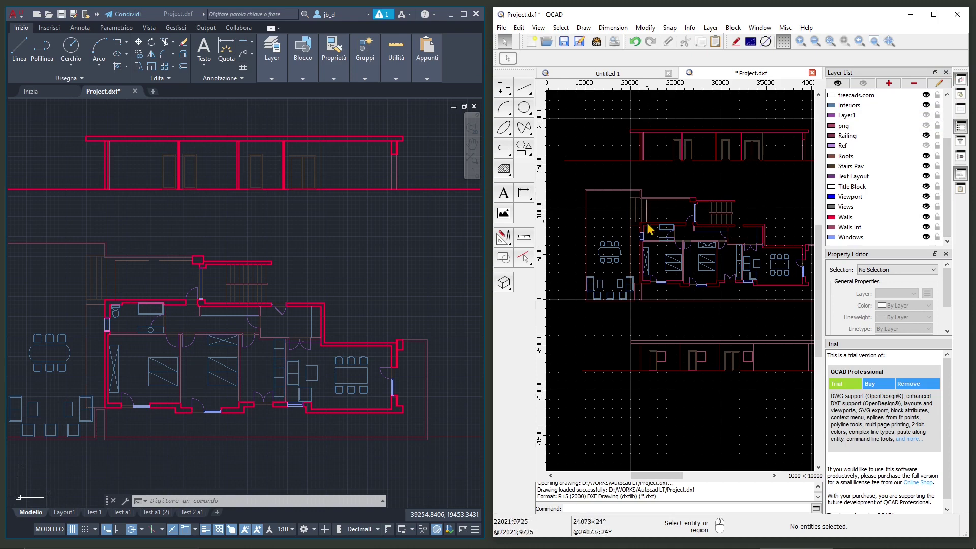
scroll(649, 230, "down", 3)
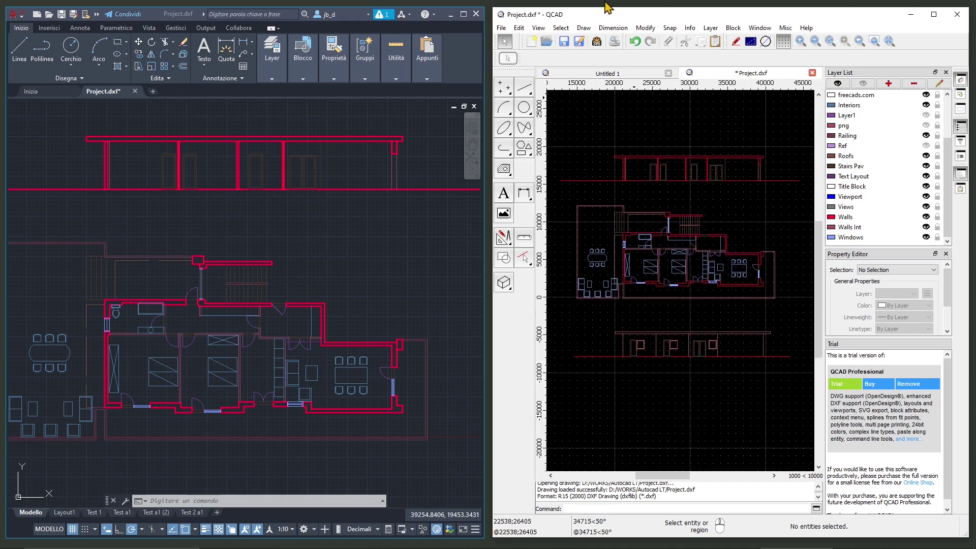